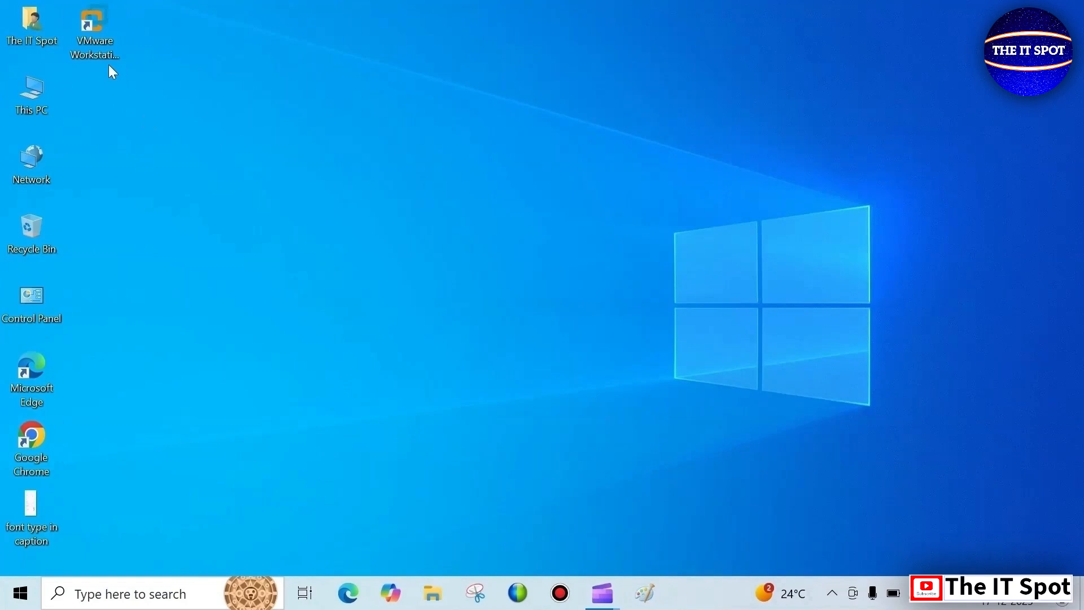
# Open VMware Workstation and start creating a new virtual machine with the Typical (recommended) configuration
pyautogui.click(96, 29)
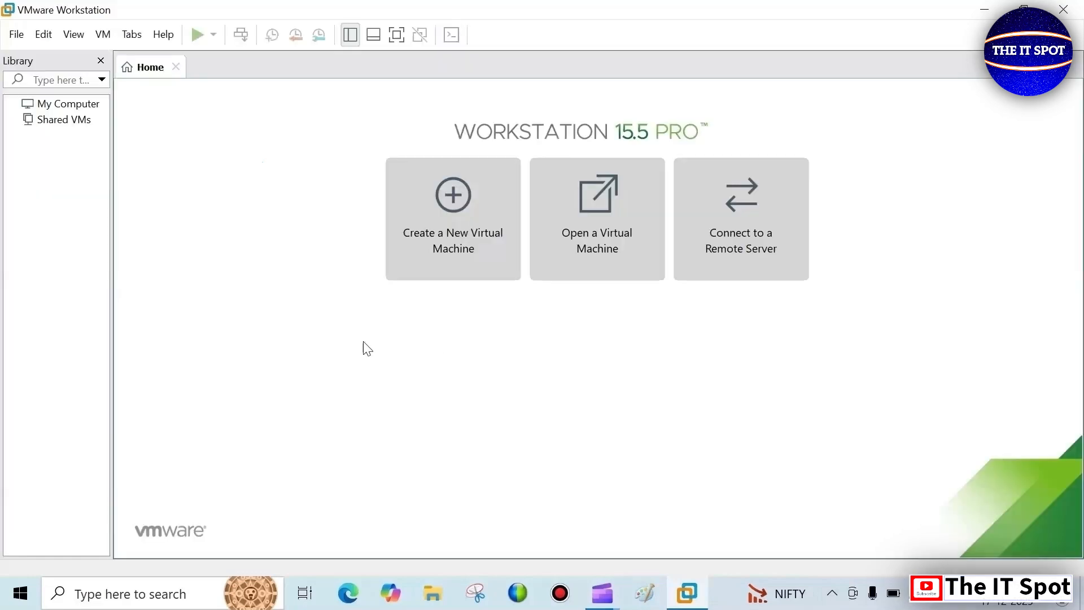
pyautogui.click(447, 223)
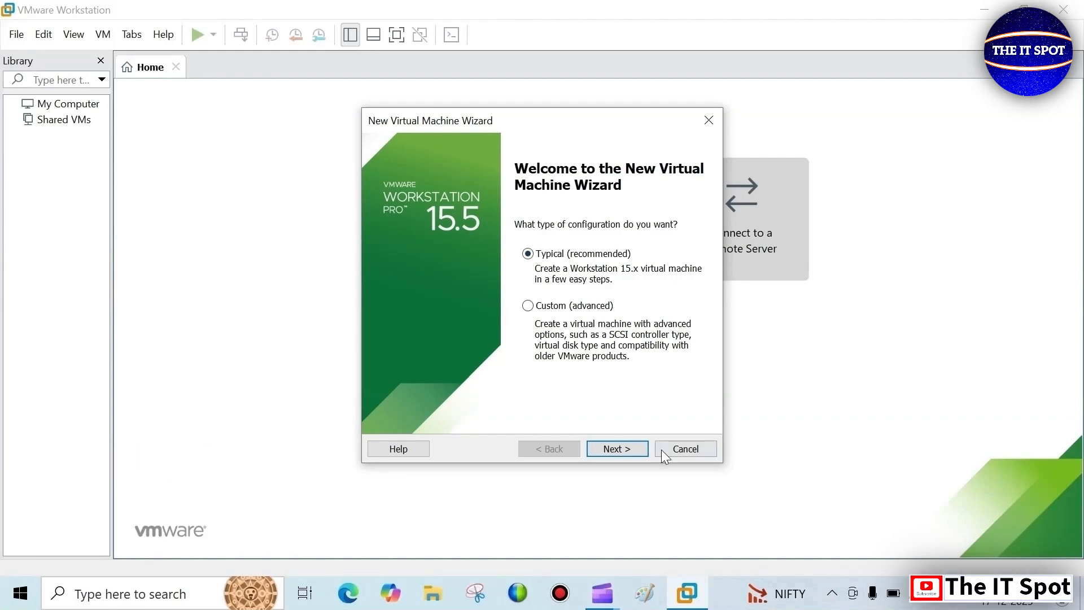
pyautogui.click(610, 450)
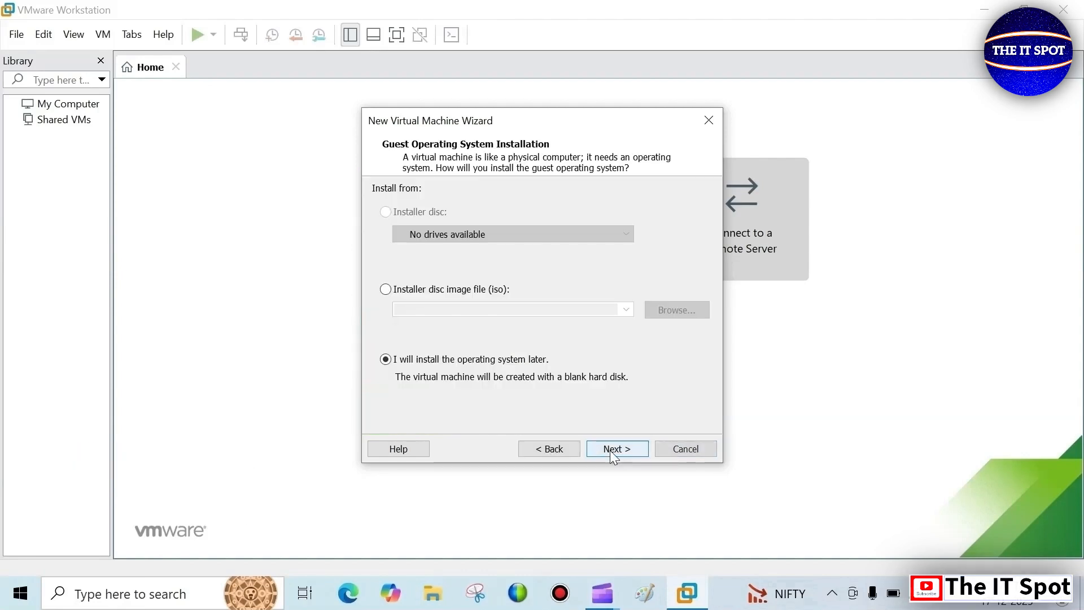
# Choose the Win11_25H2_English_x64 ISO from the Downloads folder as the installer disc image for the guest system
pyautogui.click(453, 292)
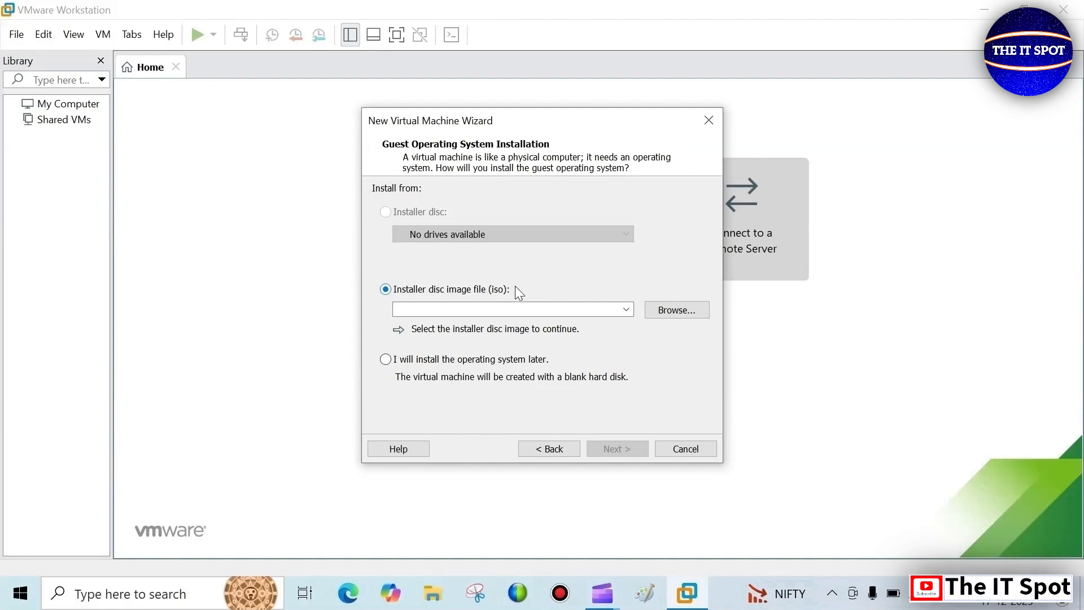
pyautogui.click(627, 309)
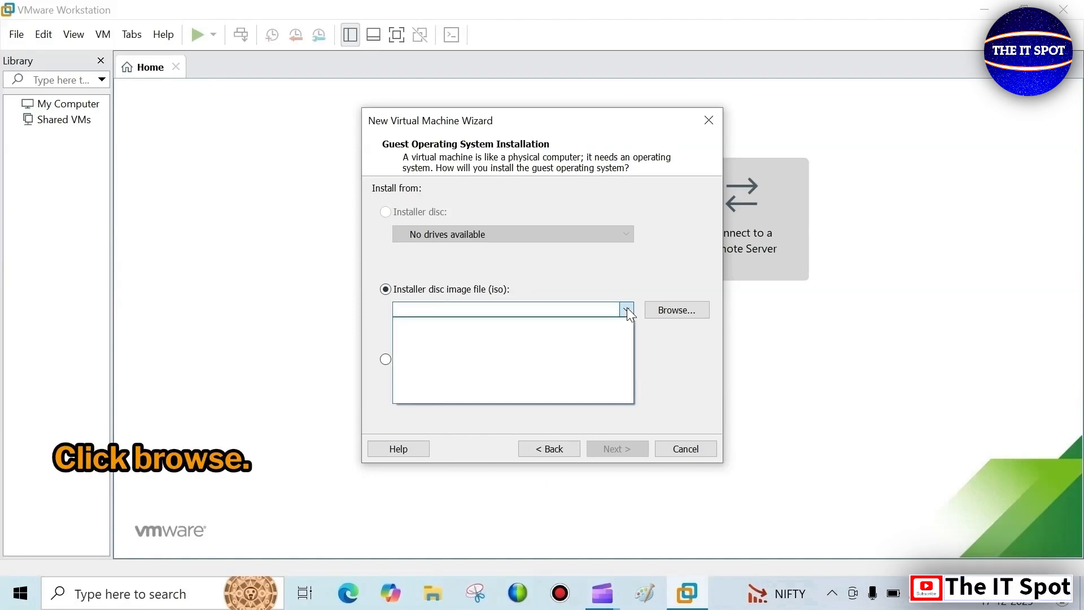
pyautogui.click(627, 308)
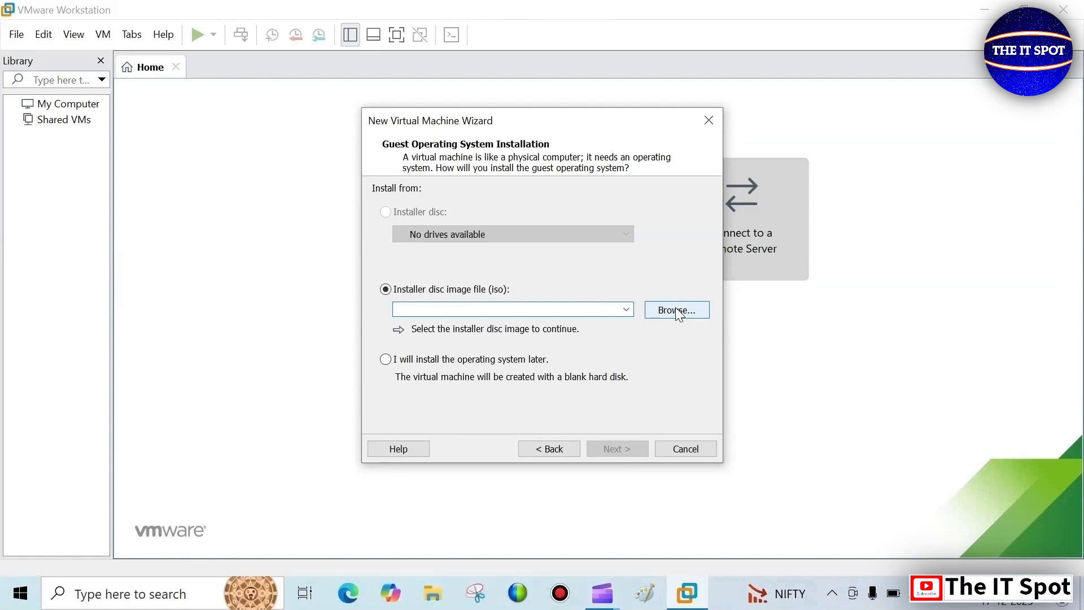
pyautogui.click(678, 314)
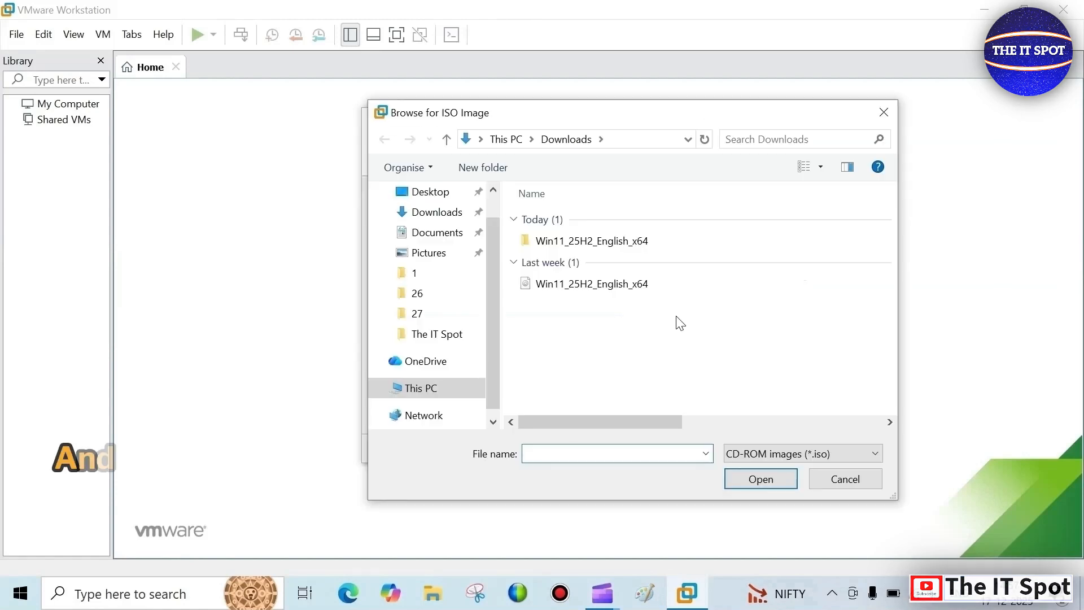
pyautogui.click(577, 287)
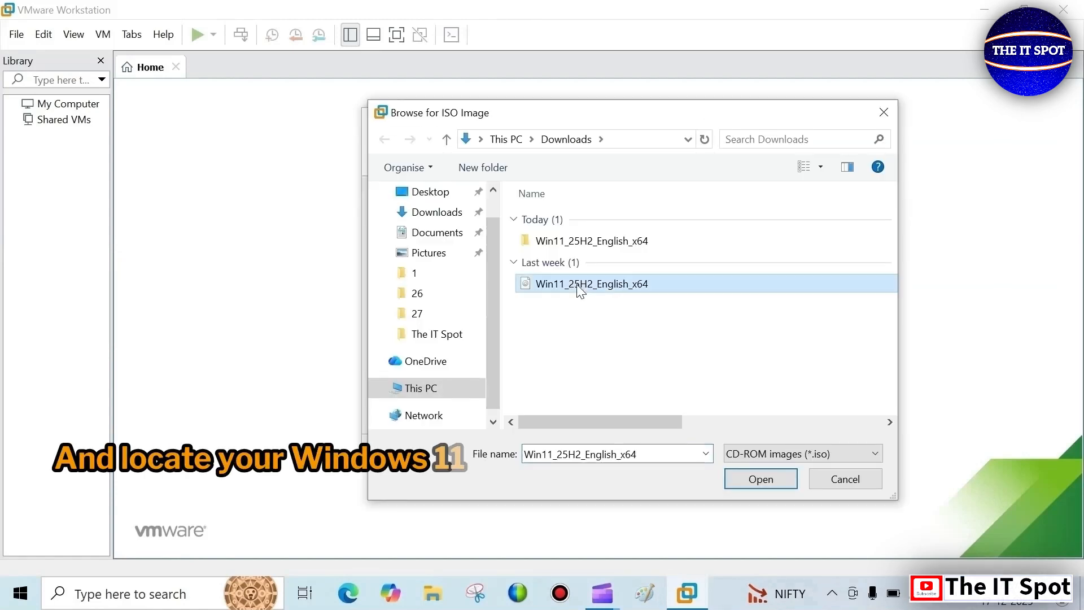
pyautogui.click(760, 479)
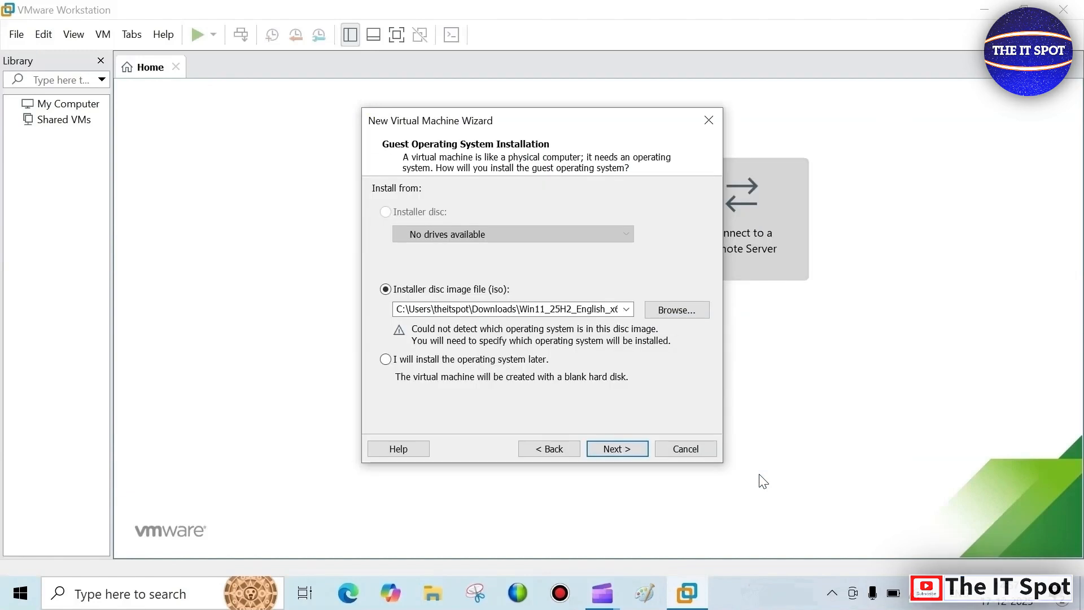
pyautogui.click(606, 451)
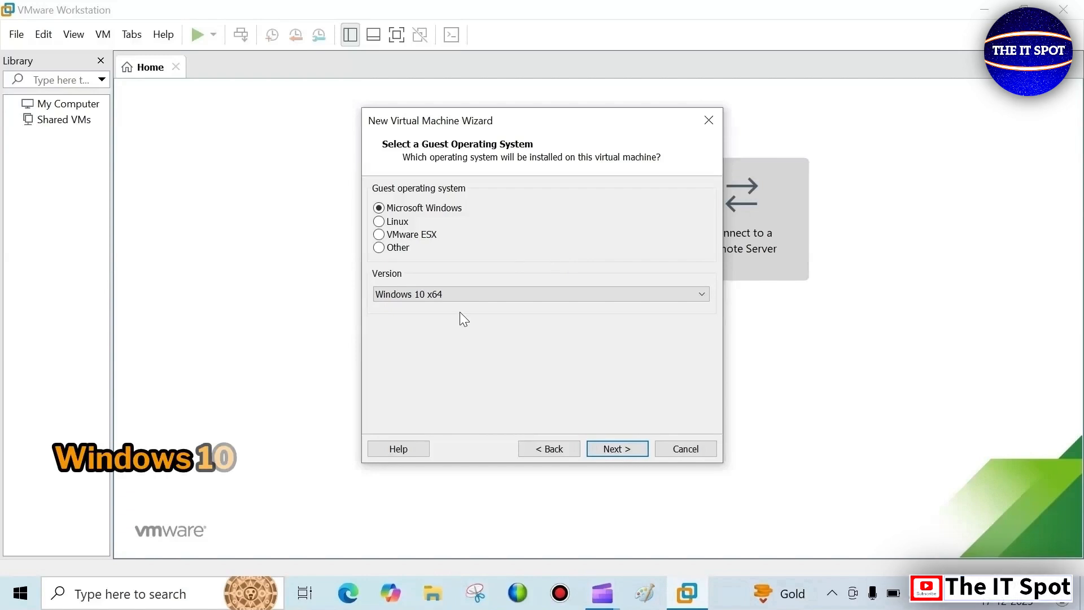
# Set the guest operating system to Microsoft Windows, version Windows 10 x64
pyautogui.click(501, 300)
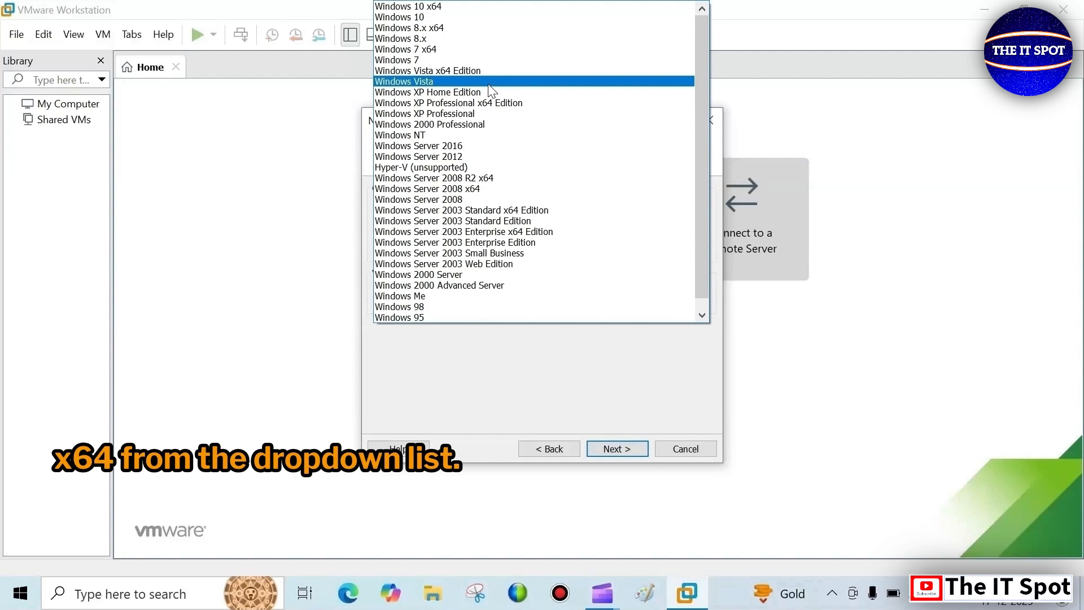
pyautogui.click(449, 8)
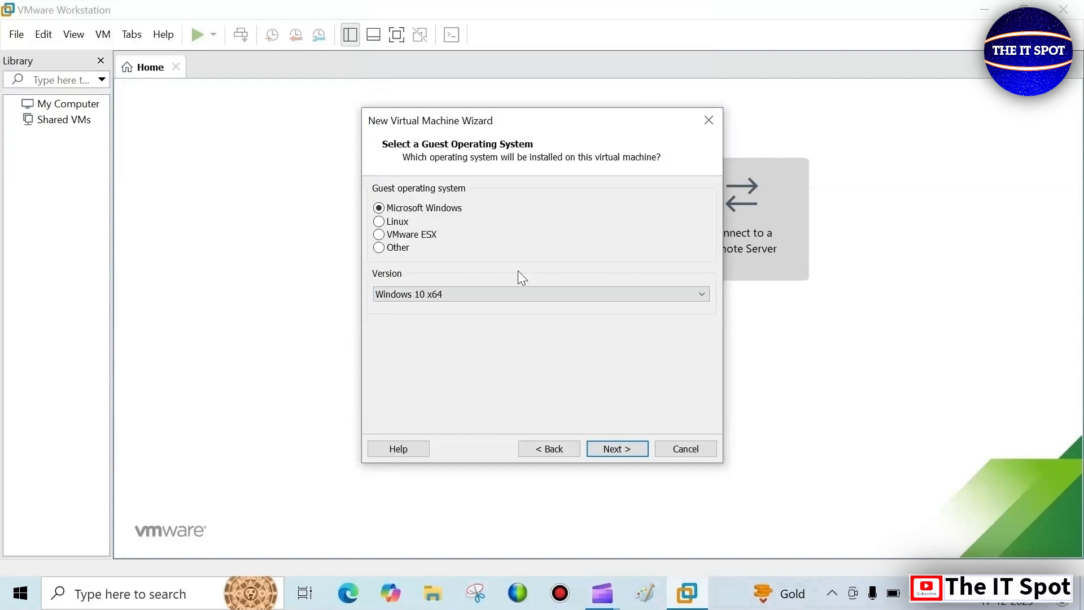
pyautogui.click(635, 453)
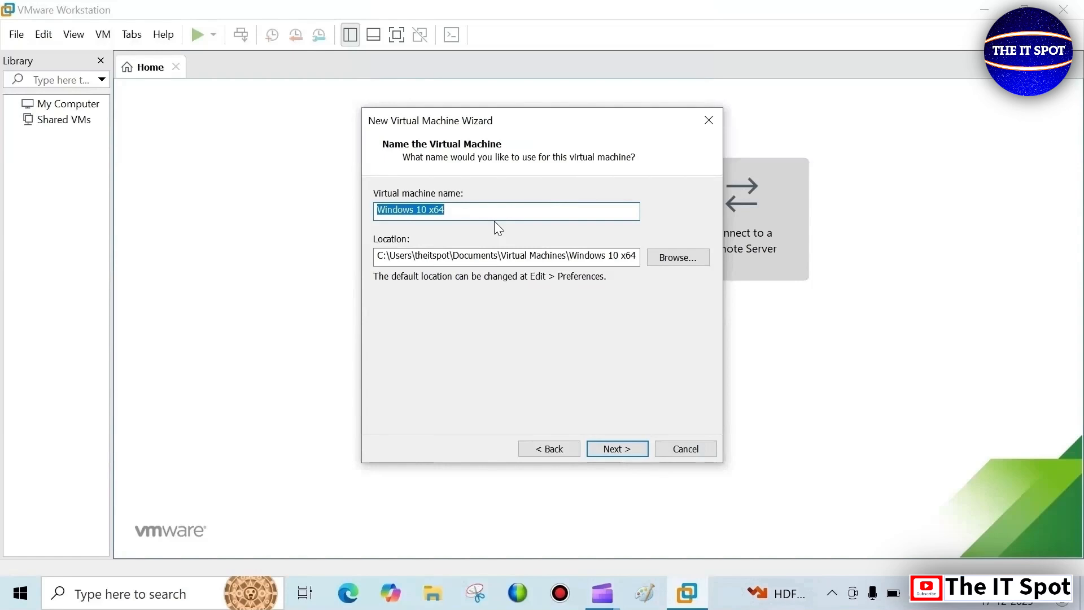
# Name the virtual machine "Windows 11" and accept its default location
pyautogui.press('BackSpace')
pyautogui.write('W')
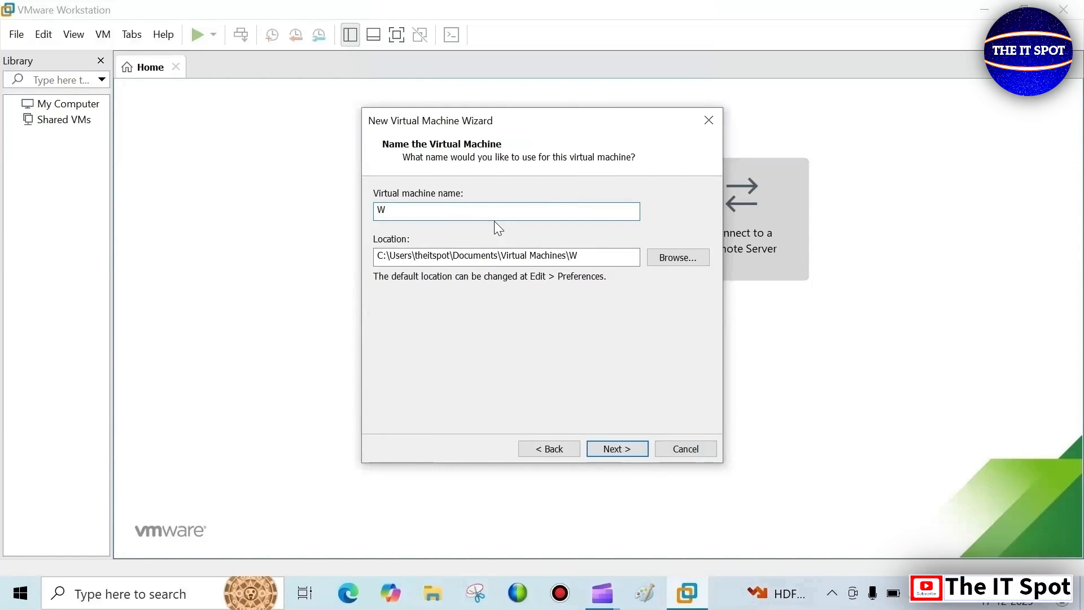
pyautogui.write('indows 11')
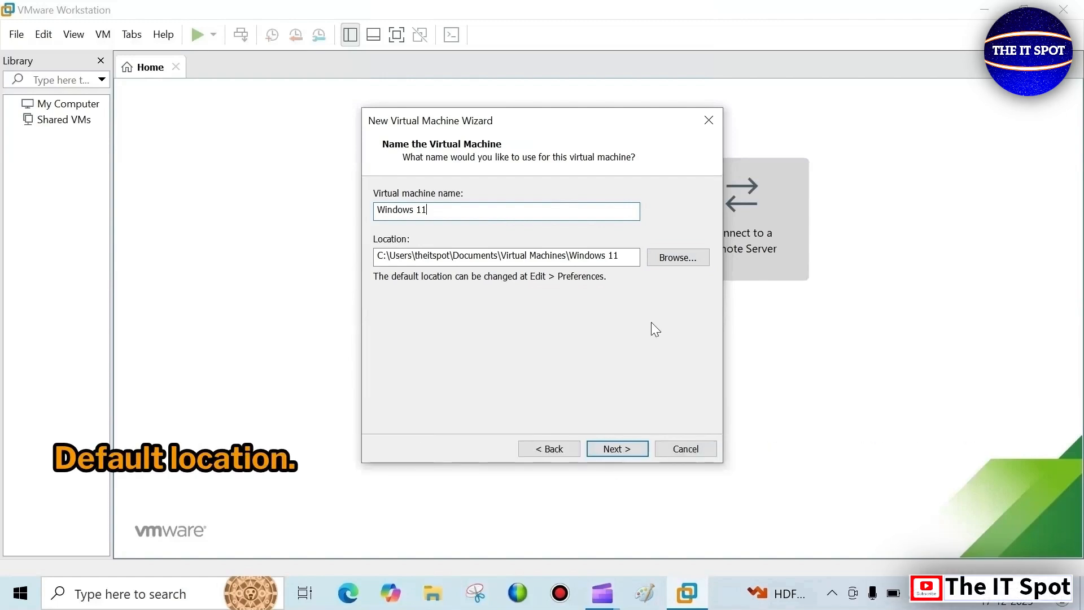
pyautogui.click(619, 448)
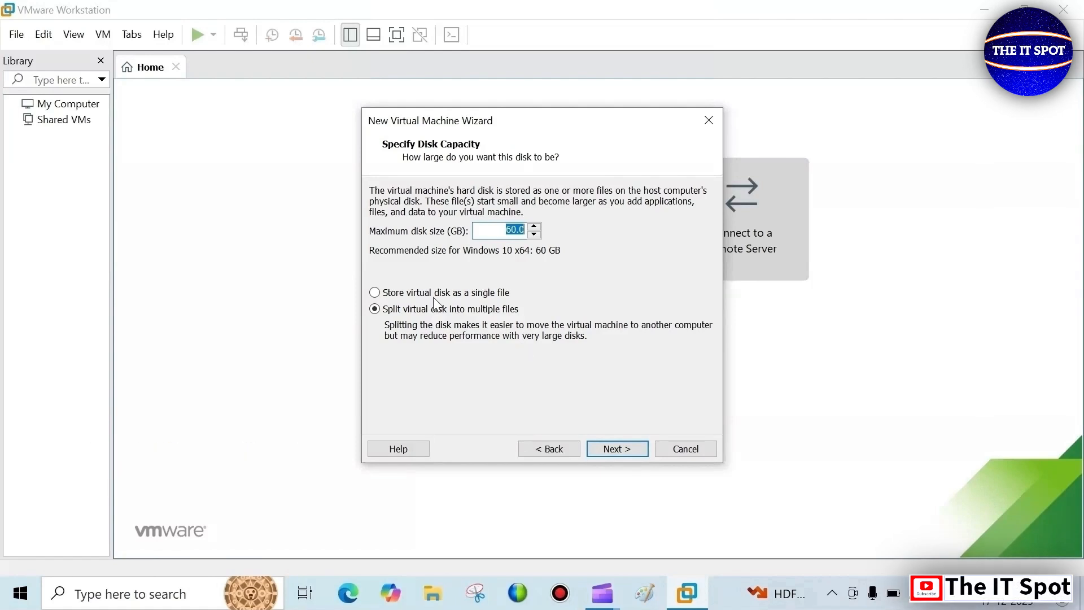
# Store the 60 GB virtual disk as a single file and finish creating the virtual machine
pyautogui.click(416, 293)
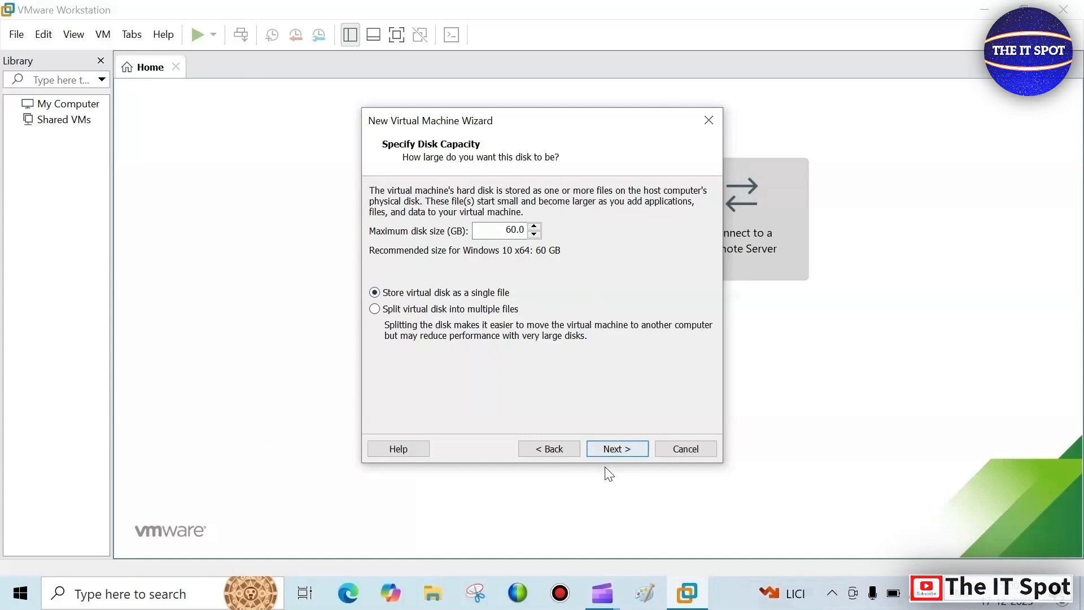
pyautogui.click(617, 446)
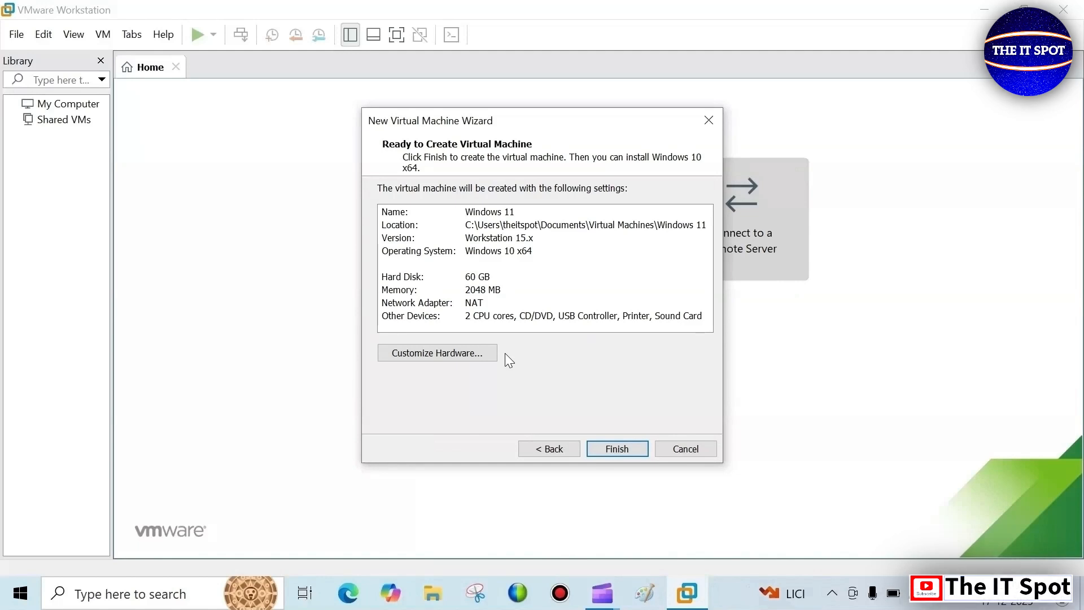
pyautogui.click(619, 448)
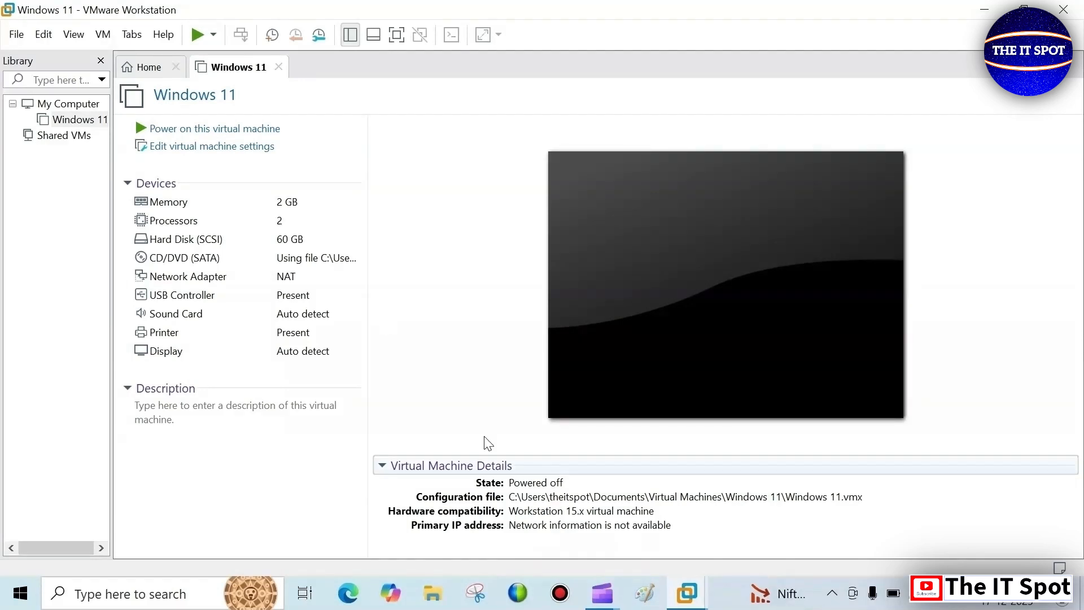
# Set the Windows 11 virtual machine's memory to 4096 MB in its hardware settings
pyautogui.click(202, 148)
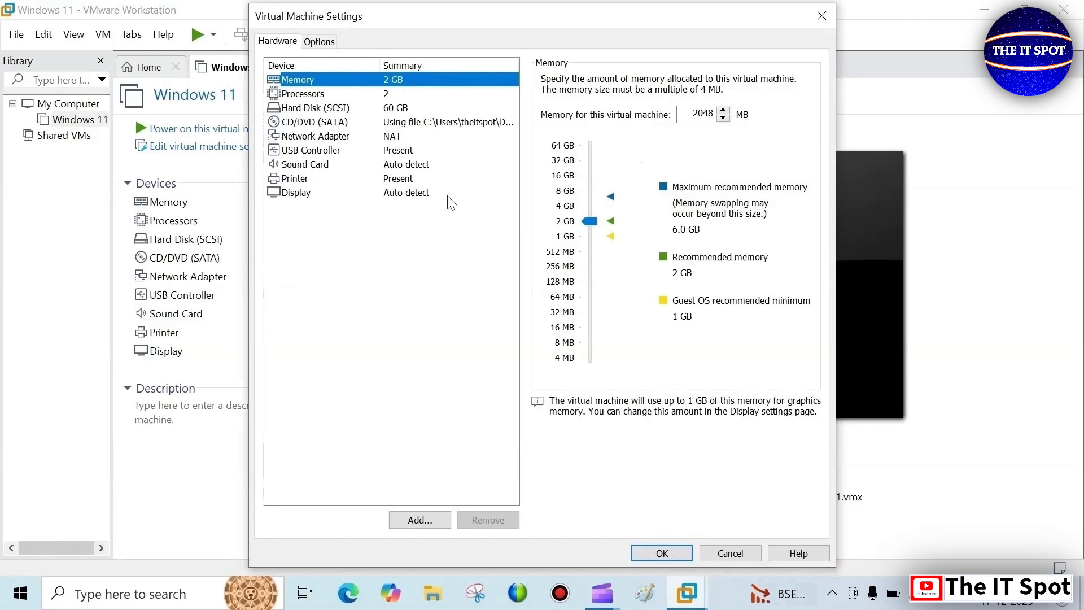
pyautogui.click(309, 95)
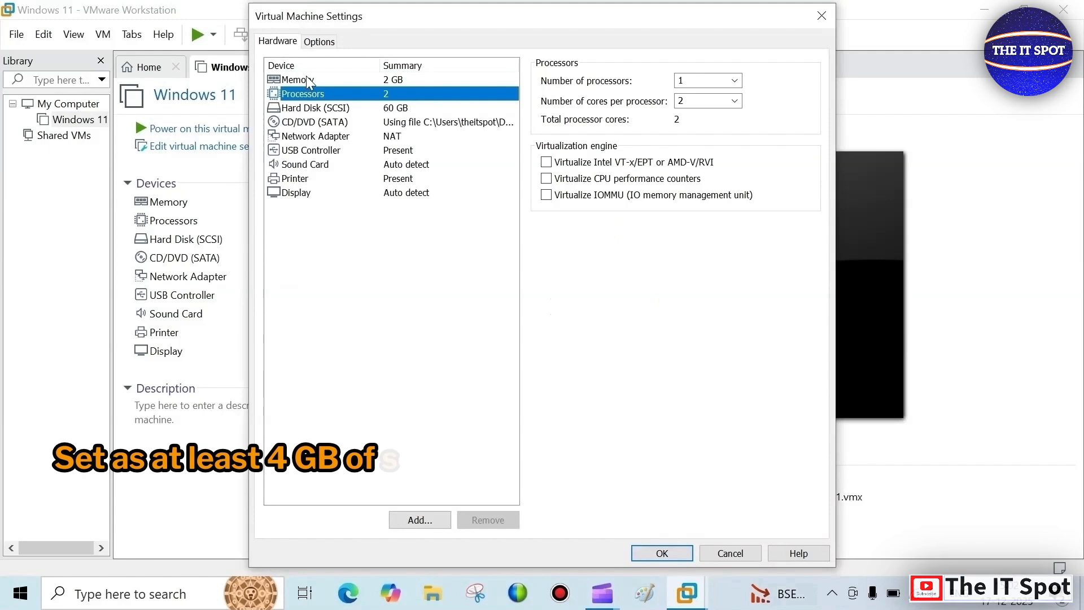
pyautogui.click(307, 79)
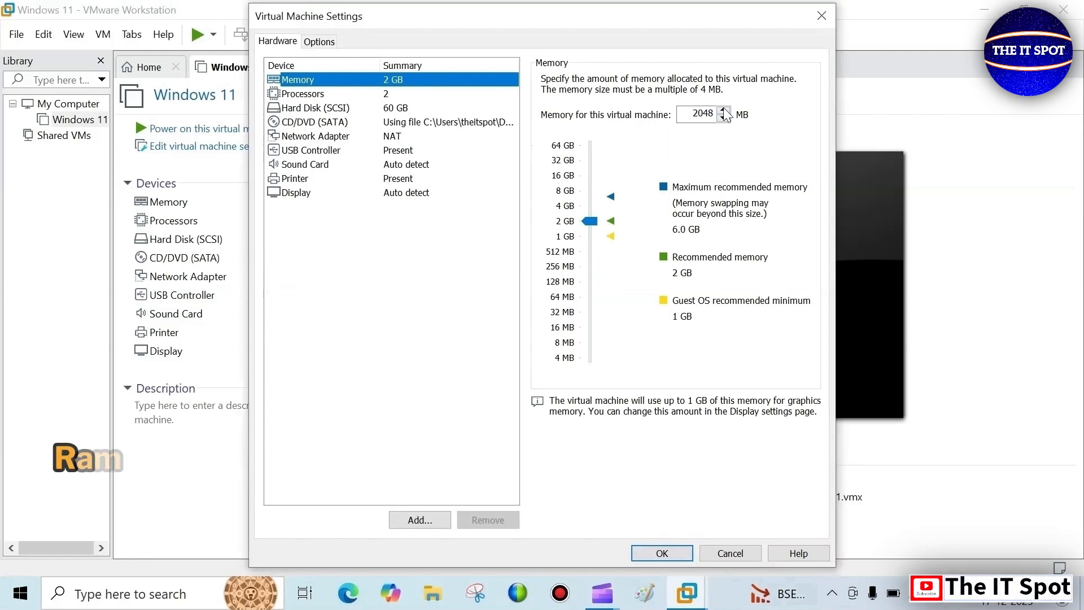
pyautogui.moveTo(590, 222); pyautogui.dragTo(569, 207)
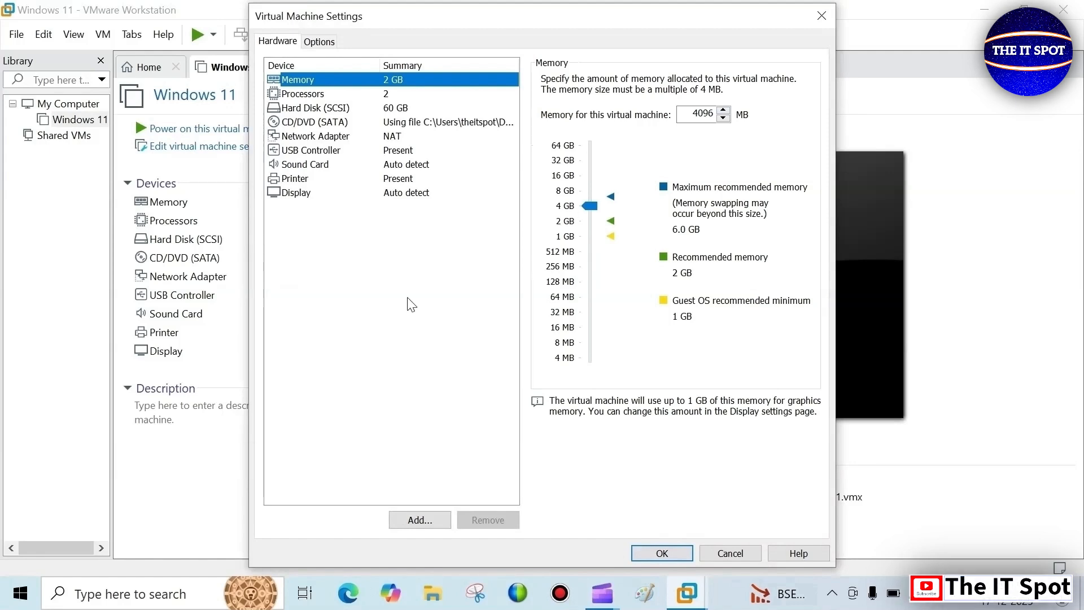
# Review the processor, hard disk, CD/DVD, network adapter, USB controller, sound card, printer and display settings of the virtual machine
pyautogui.click(305, 95)
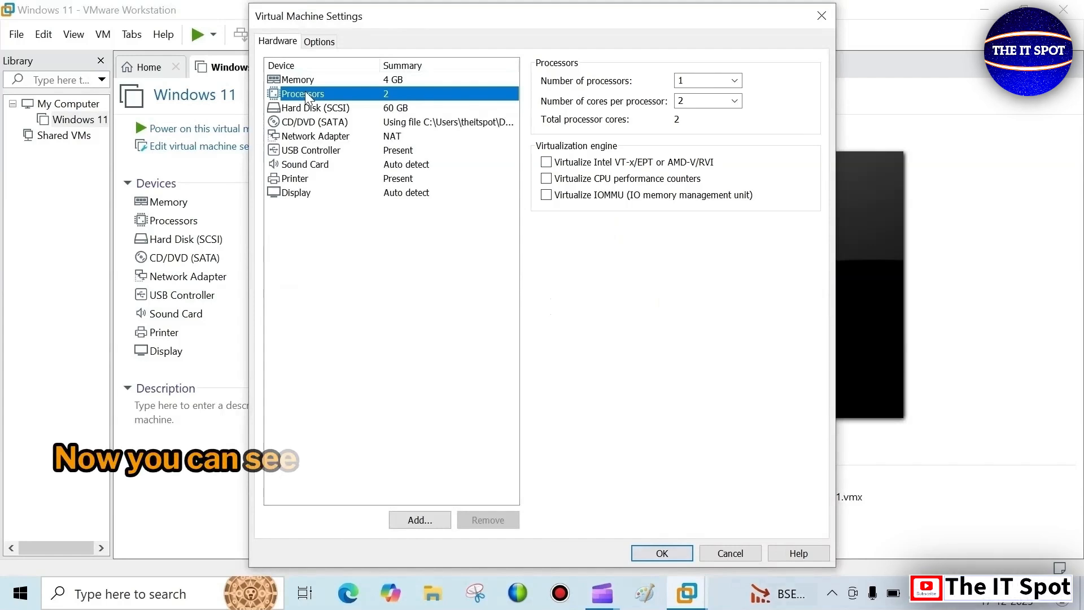
pyautogui.click(327, 110)
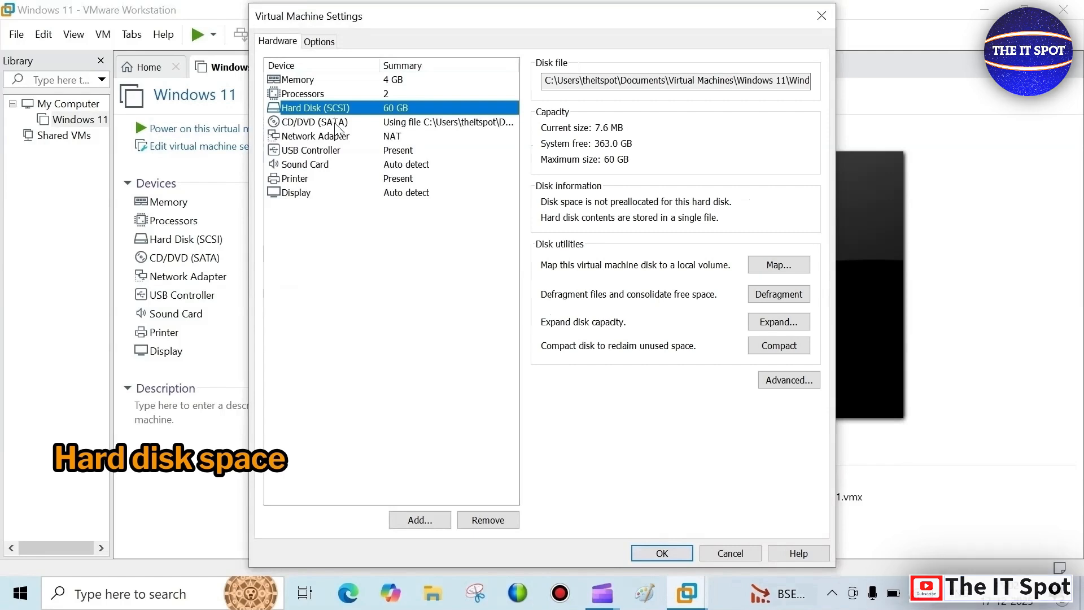
pyautogui.click(335, 124)
pyautogui.click(316, 140)
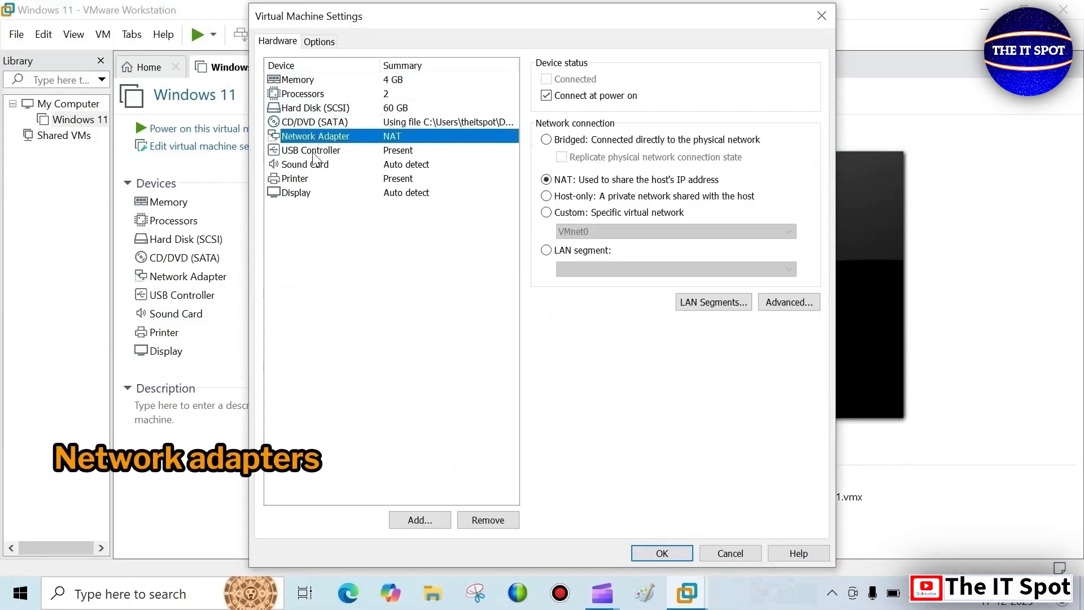
pyautogui.click(314, 151)
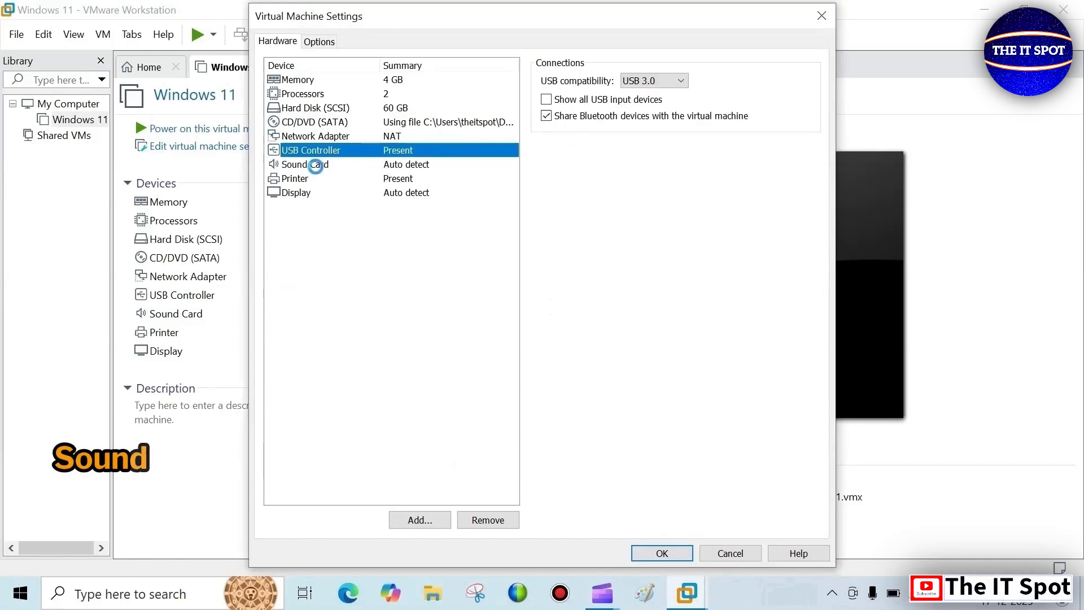
pyautogui.click(316, 165)
pyautogui.click(295, 180)
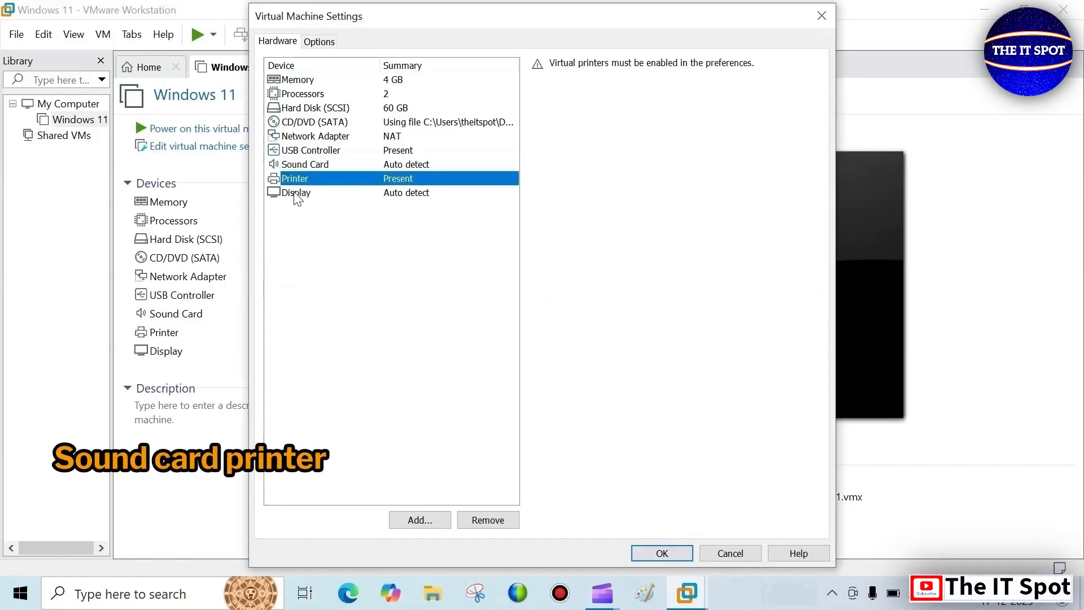
pyautogui.click(296, 195)
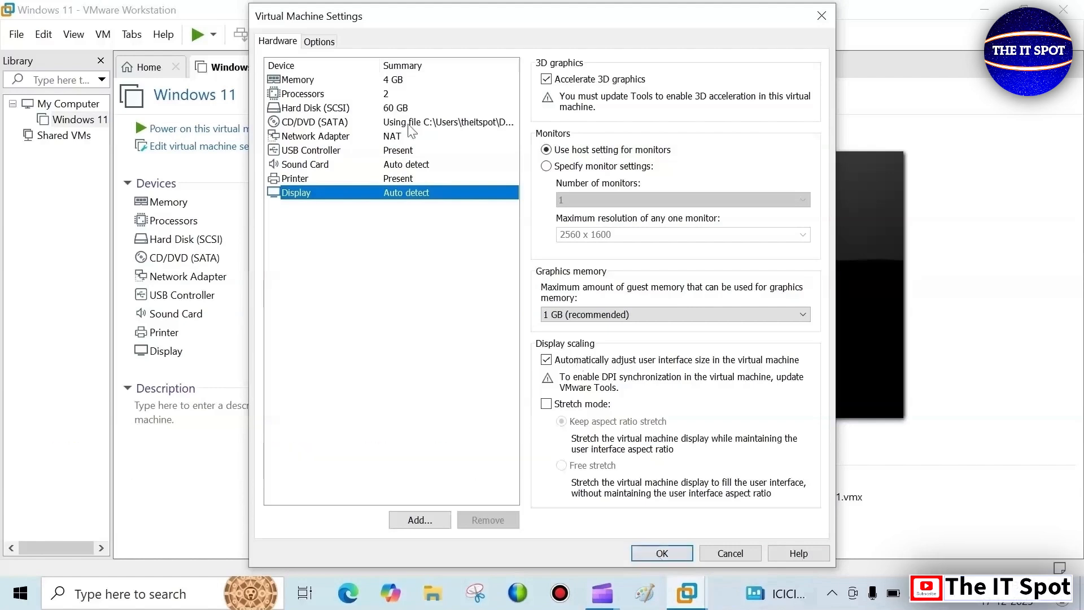
# Recheck the memory allocation and save the virtual machine settings
pyautogui.click(314, 80)
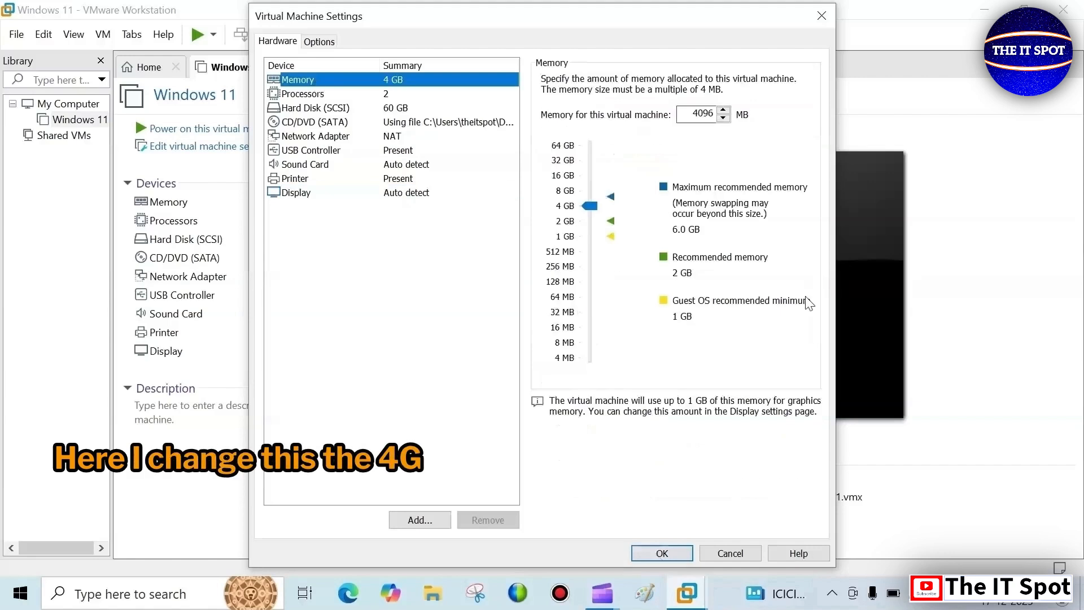
pyautogui.click(663, 554)
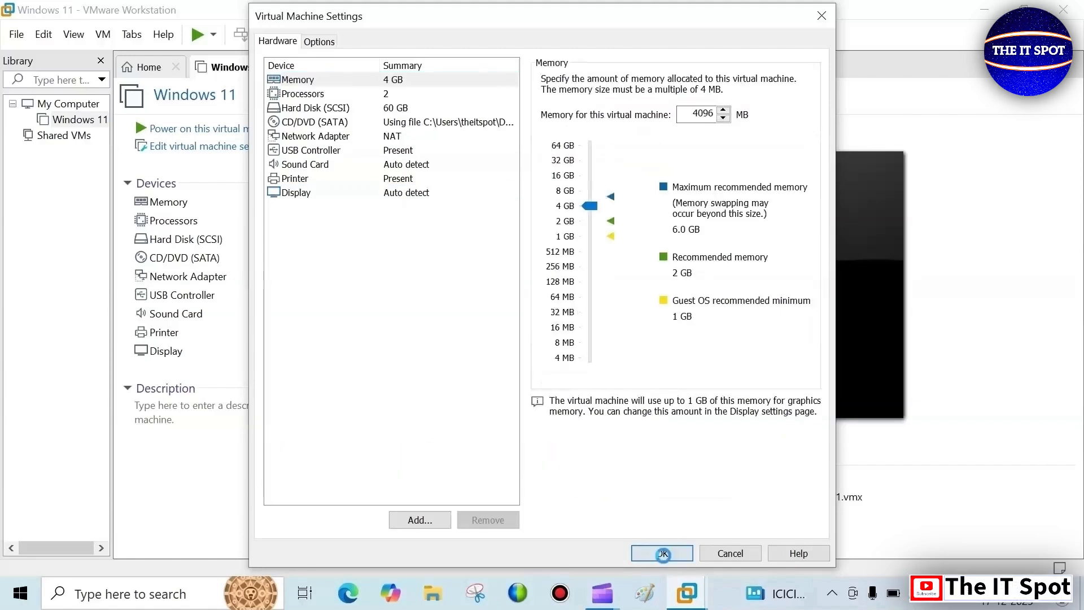